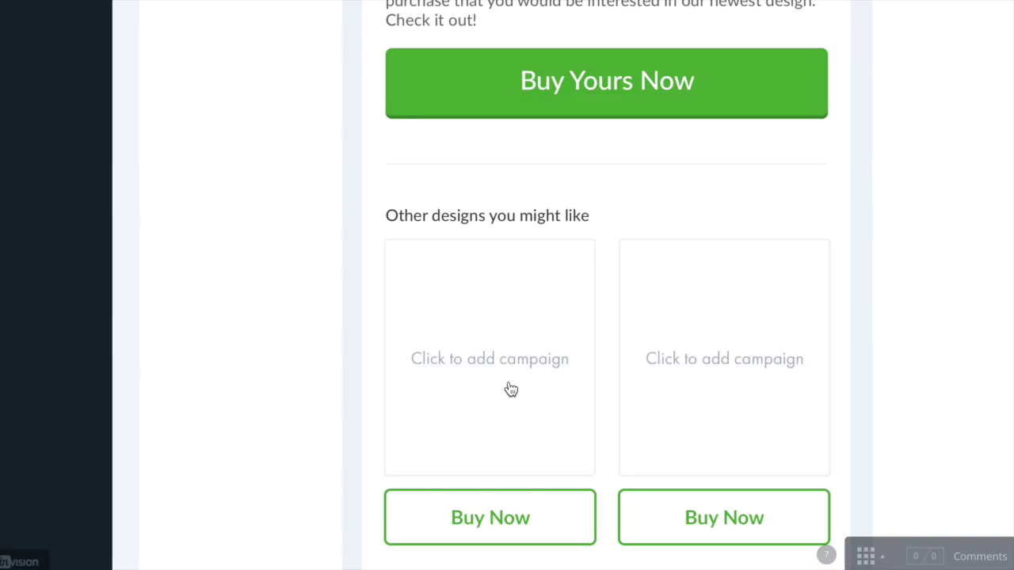
Add campaigns to the empty slots under "Other designs you might like" and look over the email down to its footer
click(508, 382)
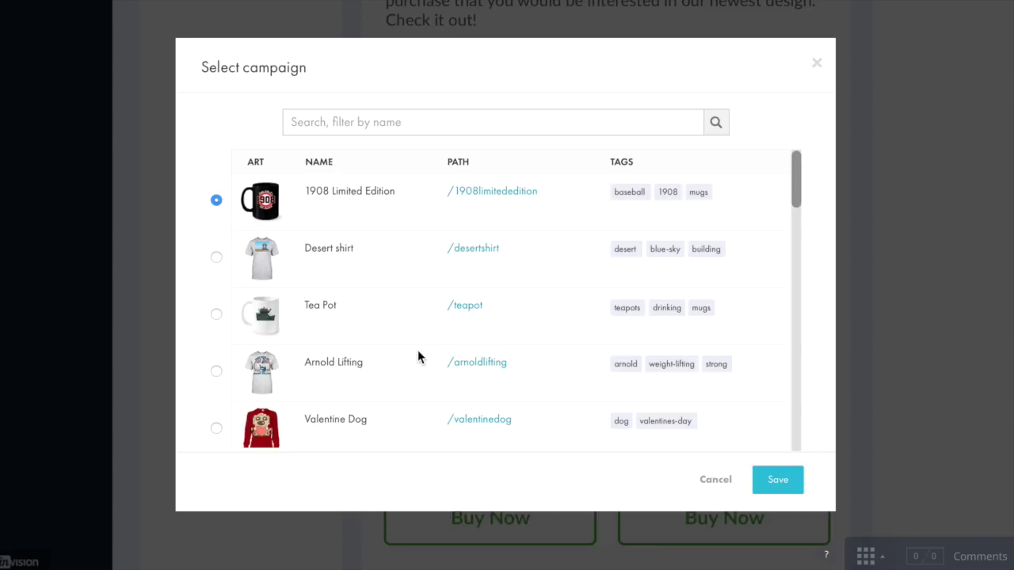
click(780, 480)
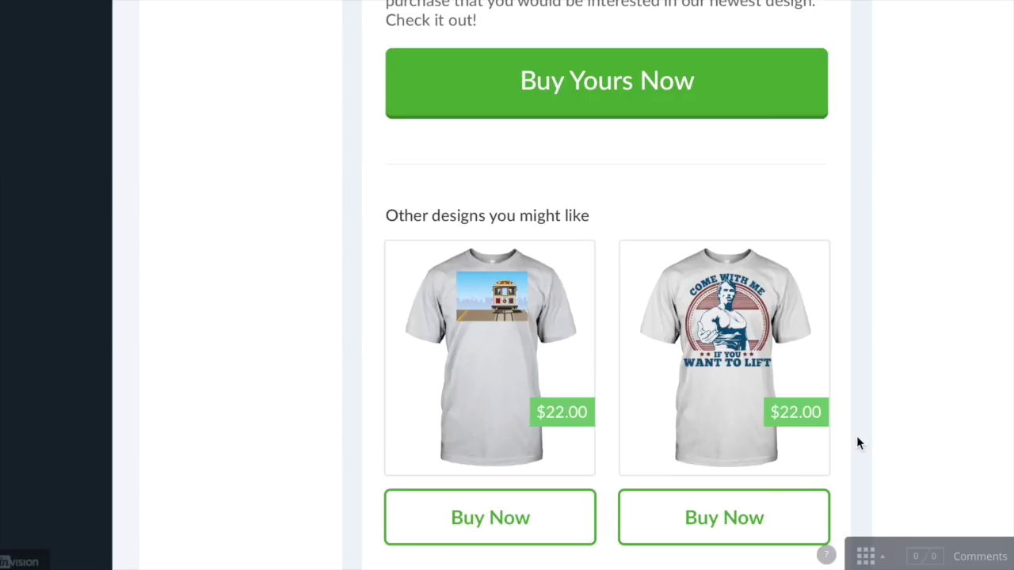
scroll(870, 448, down, 4)
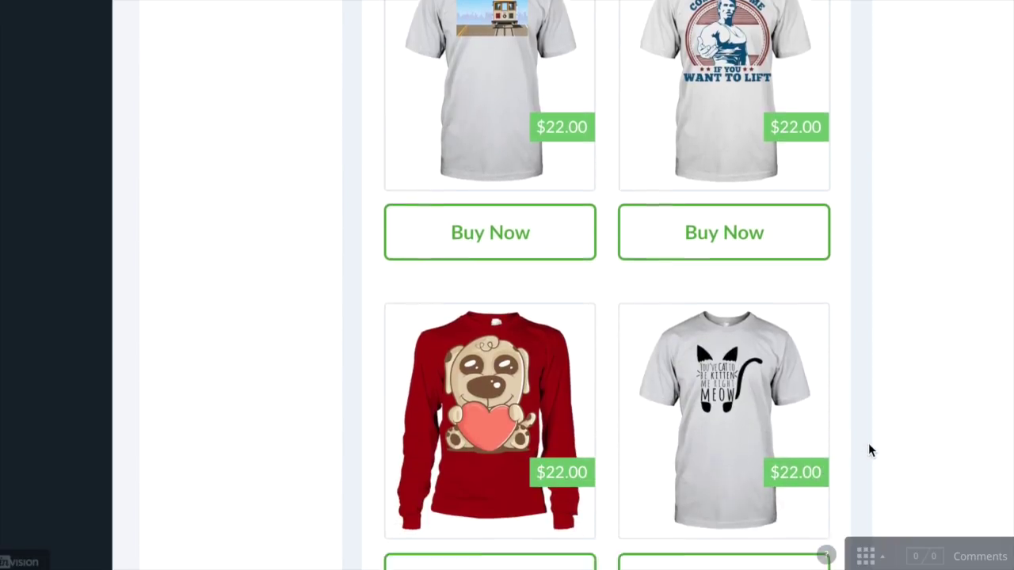
scroll(869, 449, down, 5)
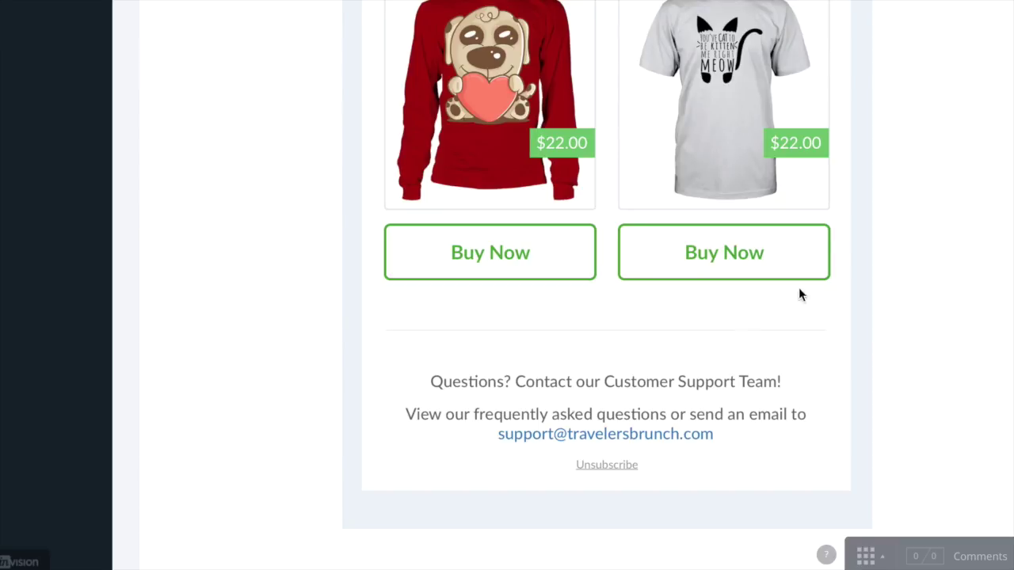
scroll(855, 174, up, 5)
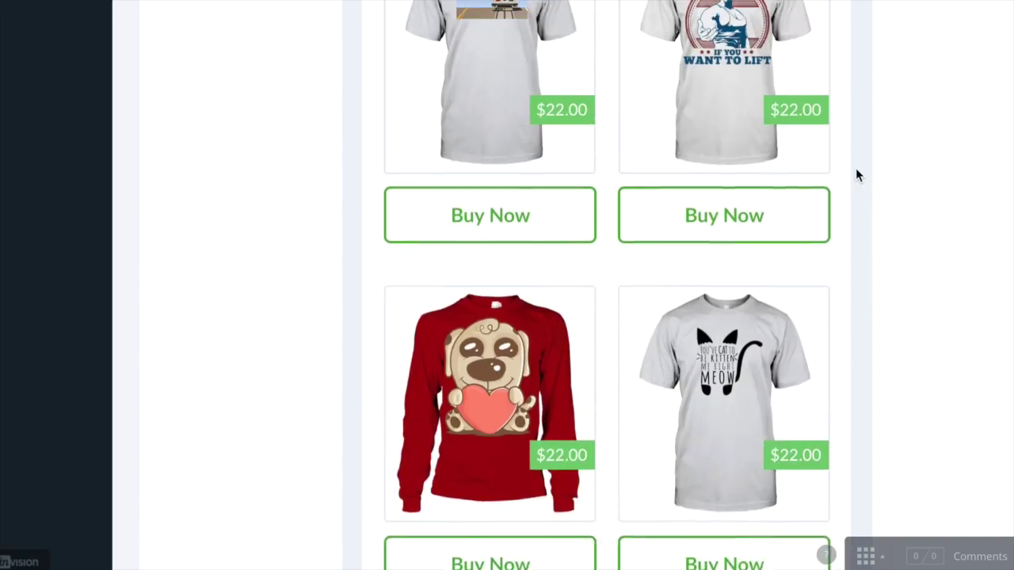
scroll(856, 174, up, 15)
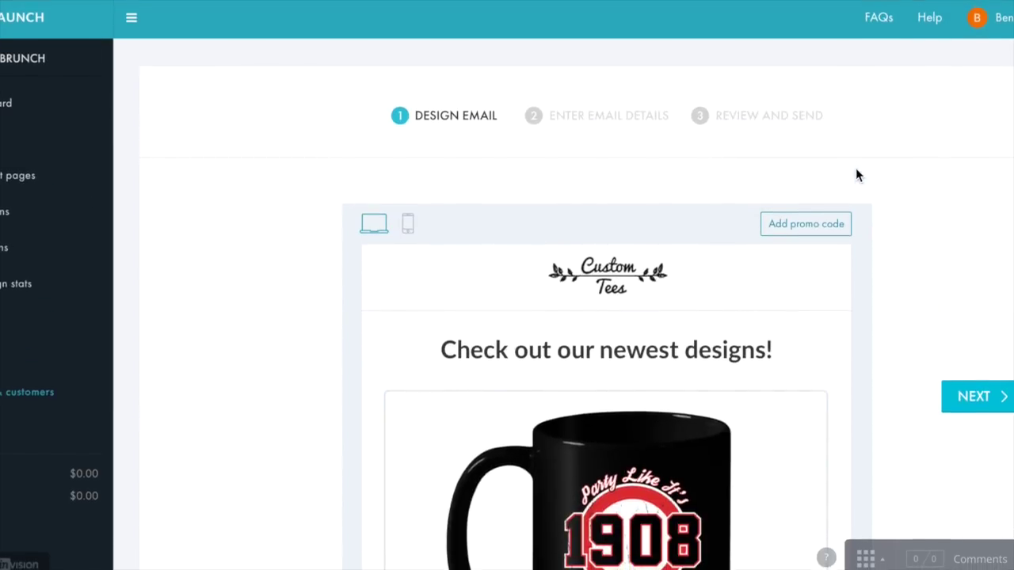
Add the ILOVESHIRTS promo code for $10 to the email
scroll(565, 266, down, 1)
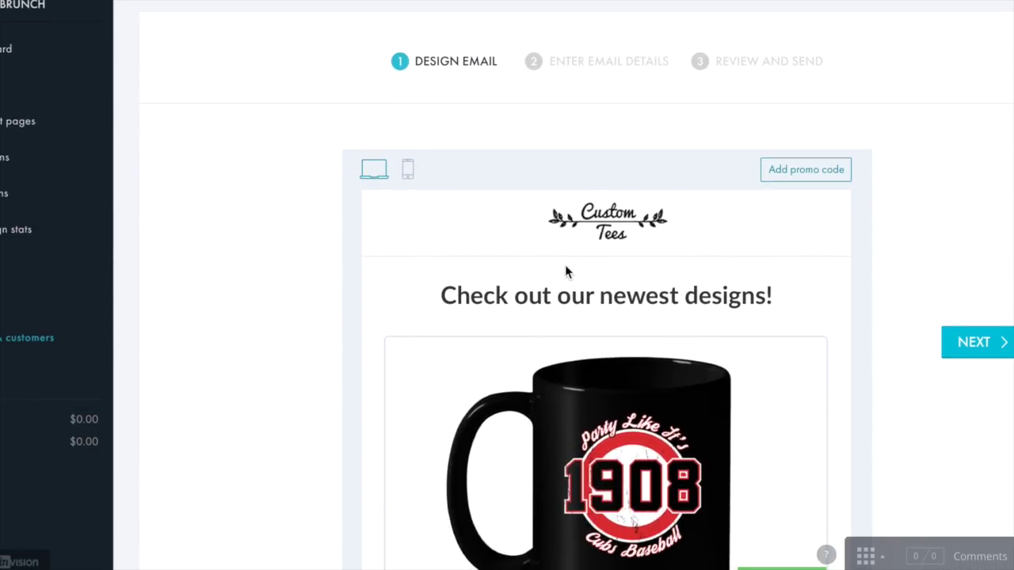
click(410, 177)
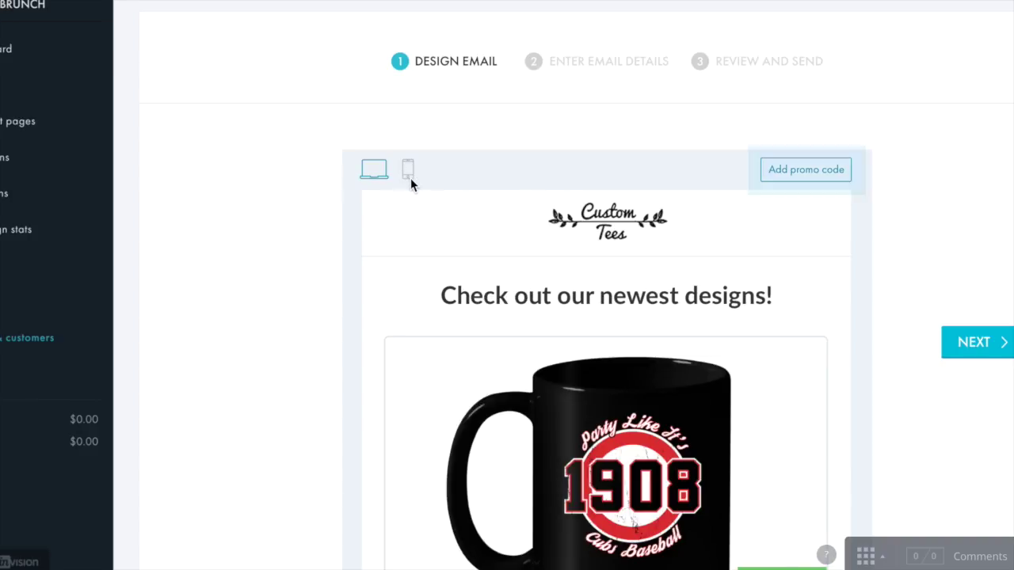
click(830, 176)
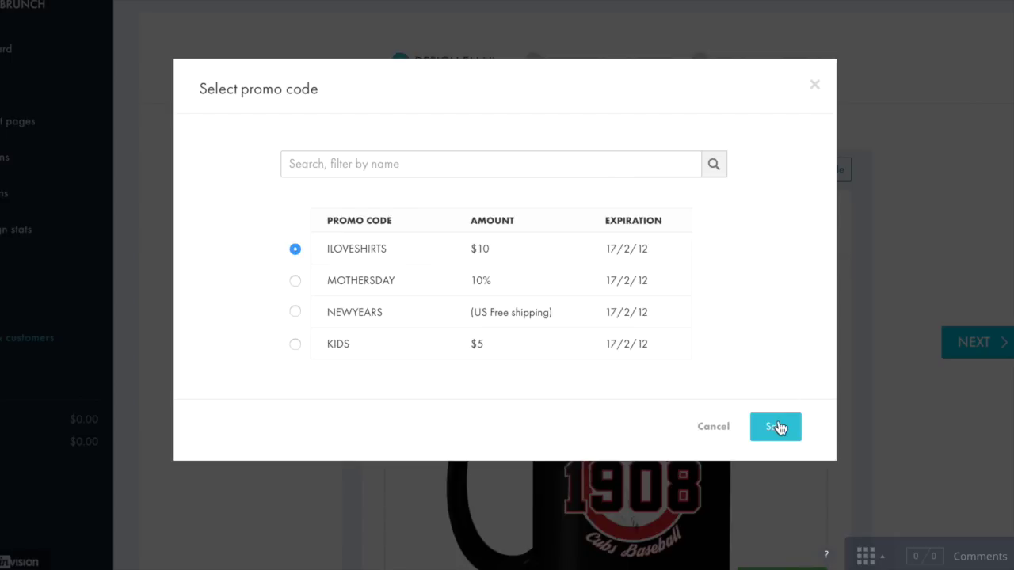
click(832, 259)
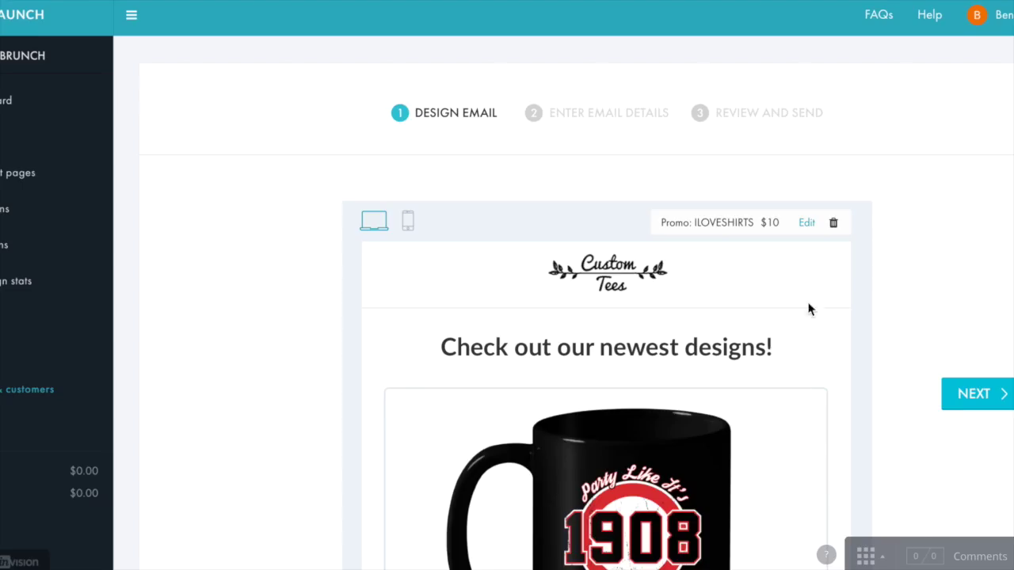
Check how the promo code appears on the main buy button, and preview the email in mobile layout before returning to desktop
scroll(849, 391, down, 4)
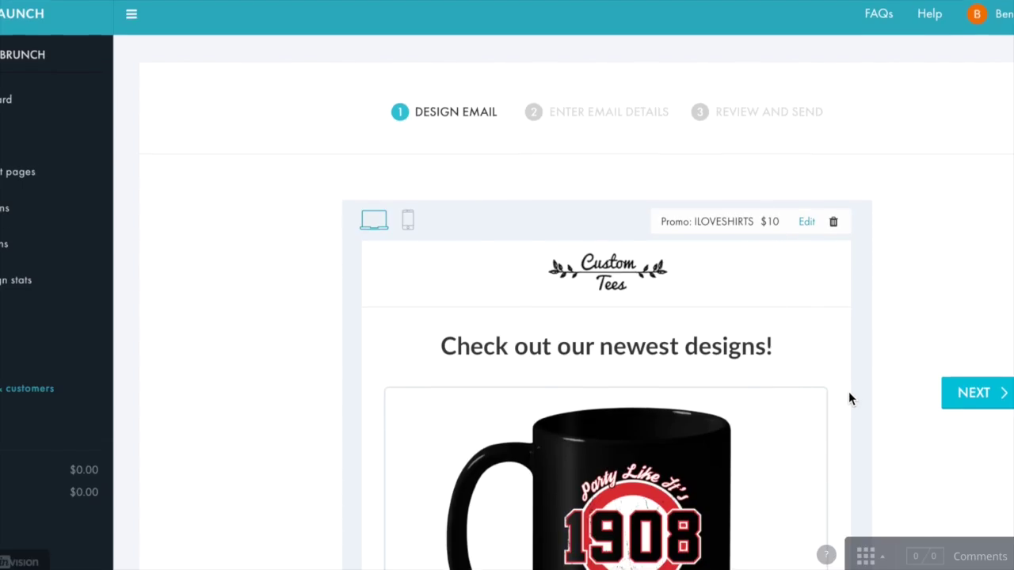
scroll(848, 398, down, 1)
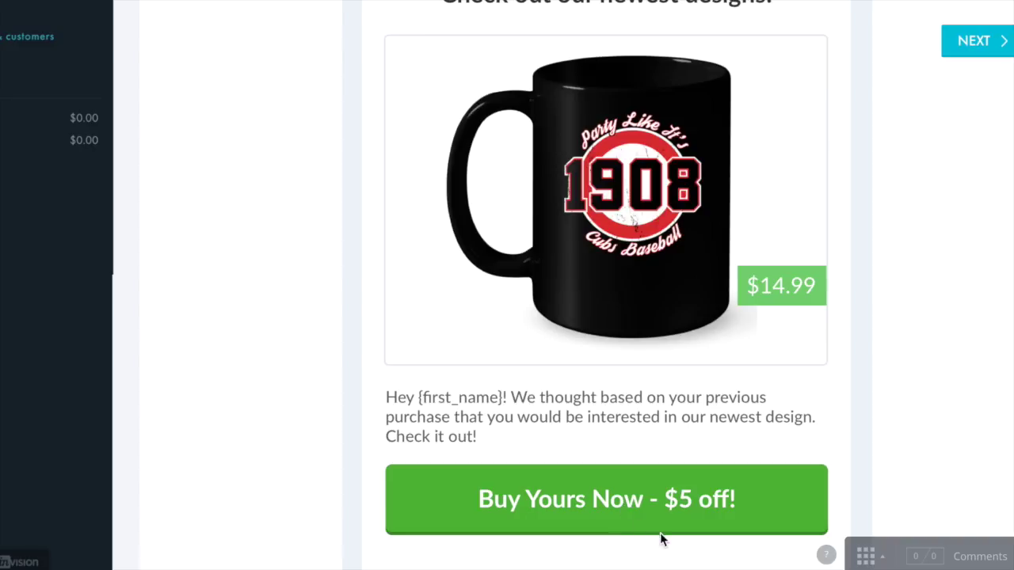
scroll(822, 312, up, 3)
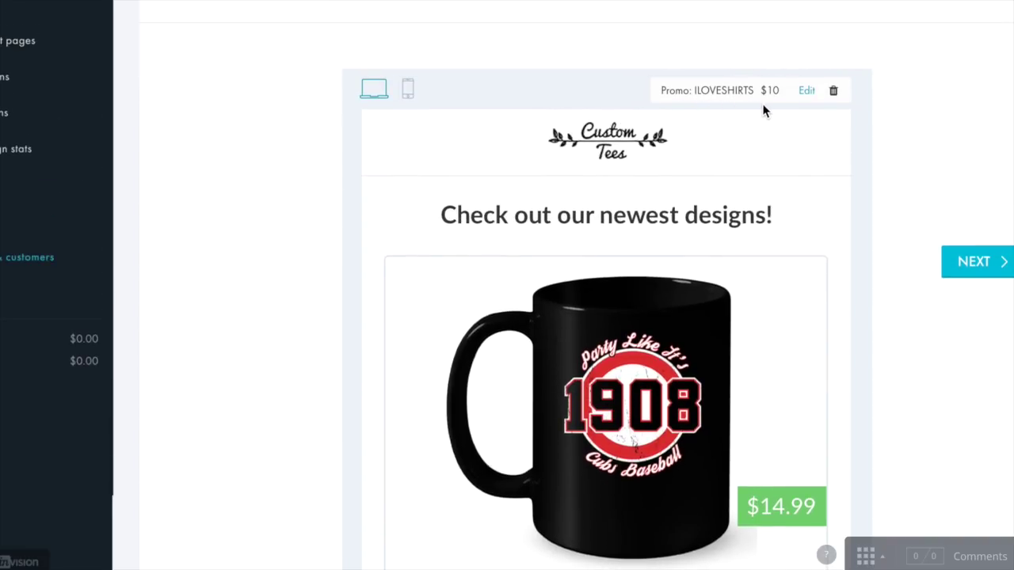
scroll(862, 284, down, 3)
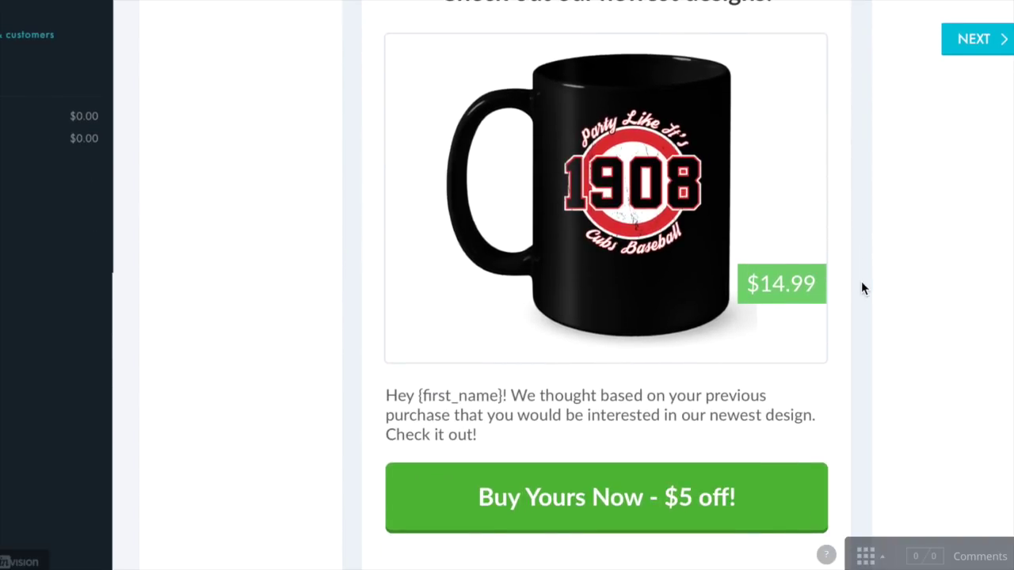
scroll(855, 185, up, 3)
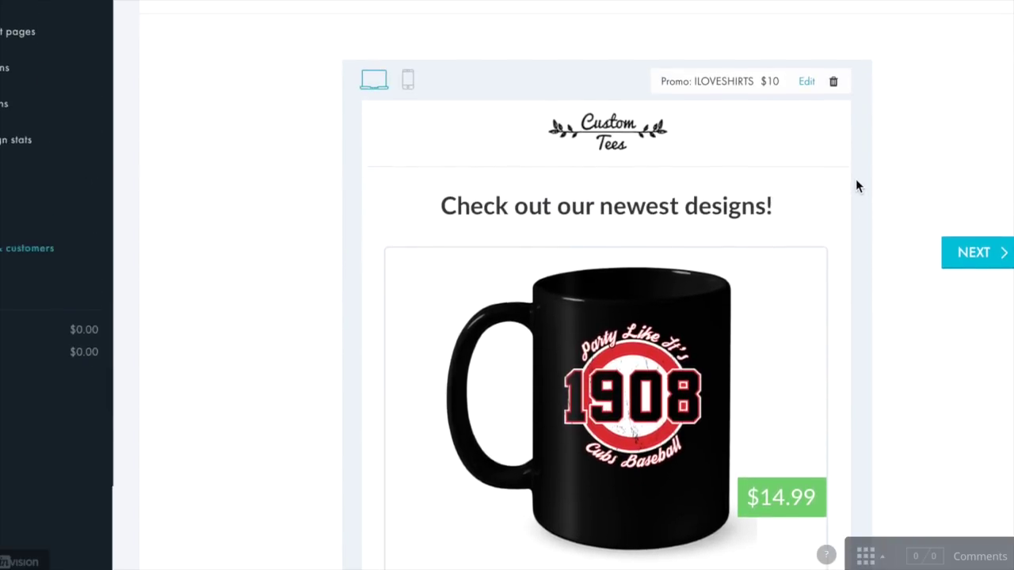
click(412, 94)
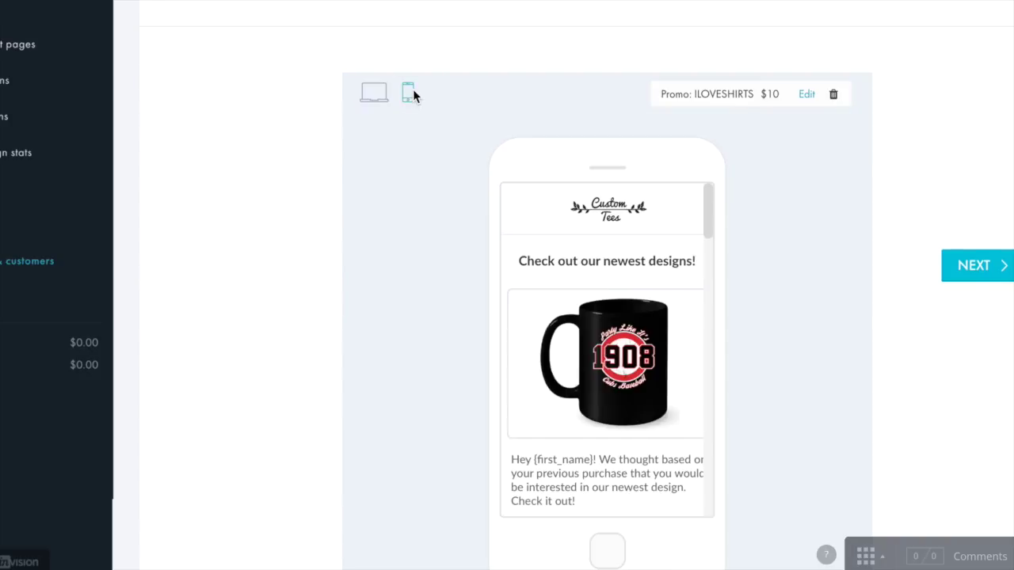
scroll(446, 412, down, 1)
scroll(446, 412, up, 1)
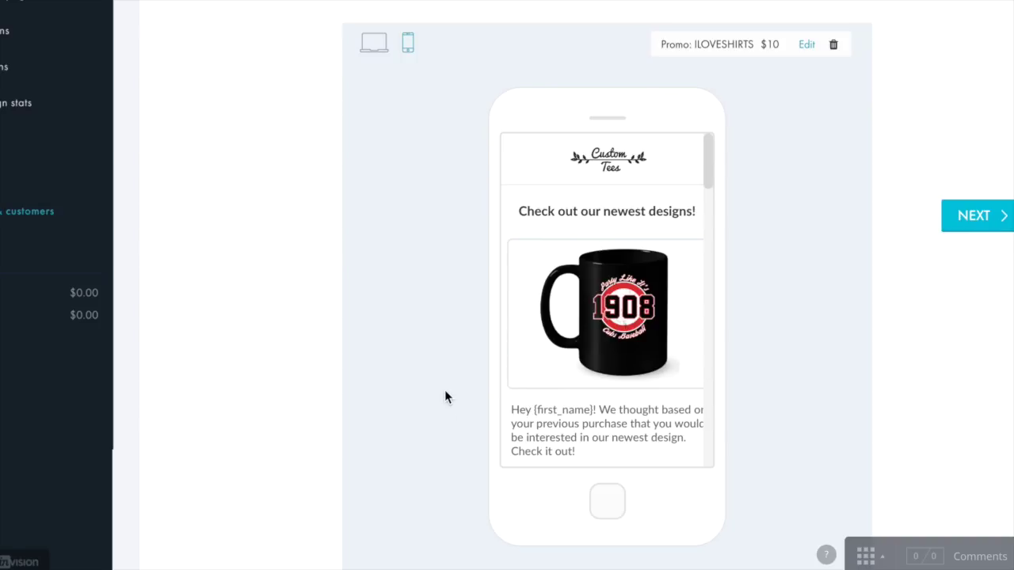
click(374, 42)
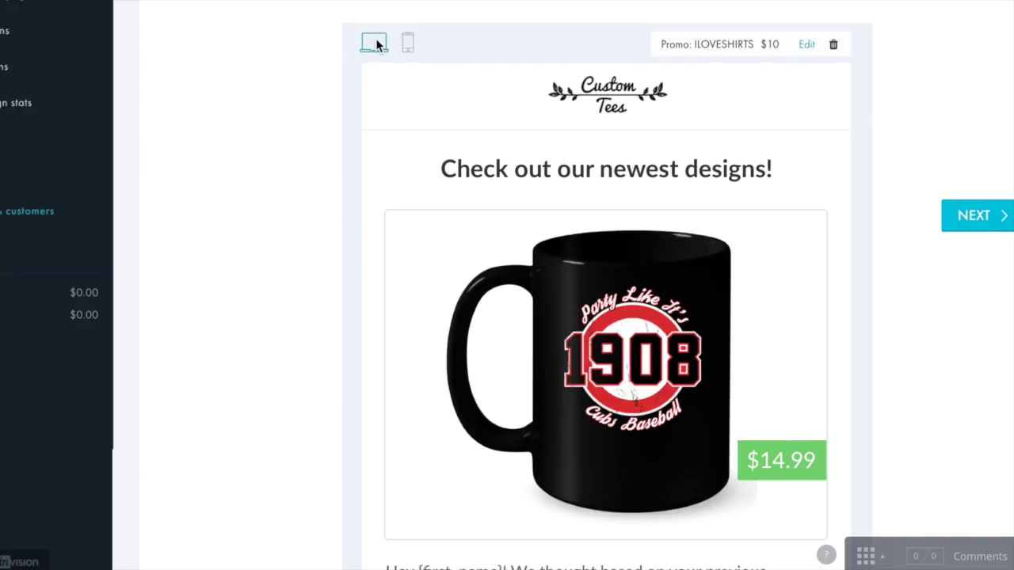
Proceed to the email details and set the recipients to customers who purchased the 1908 Limited Edition and Desert shirt campaigns
click(981, 227)
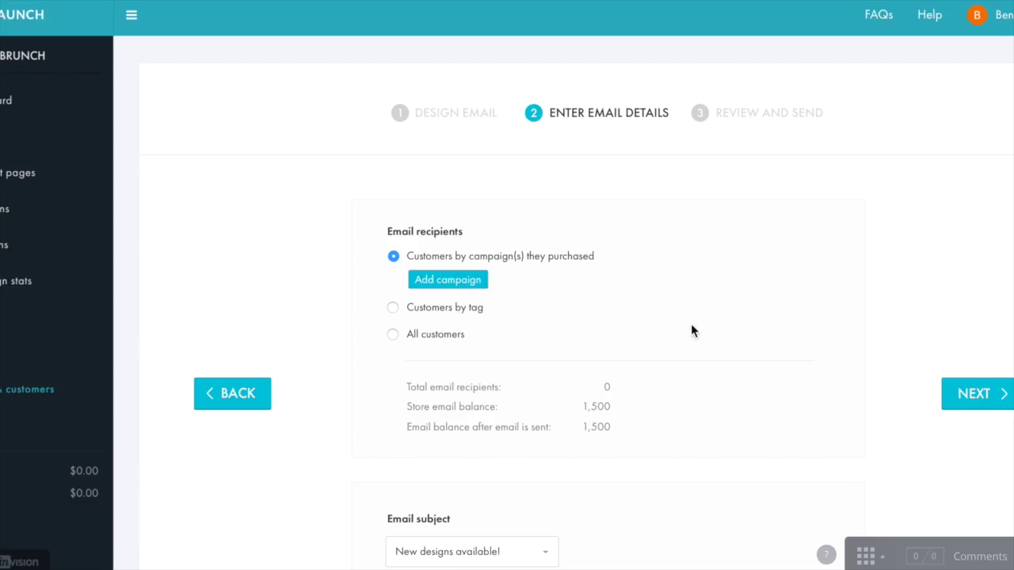
scroll(689, 375, down, 2)
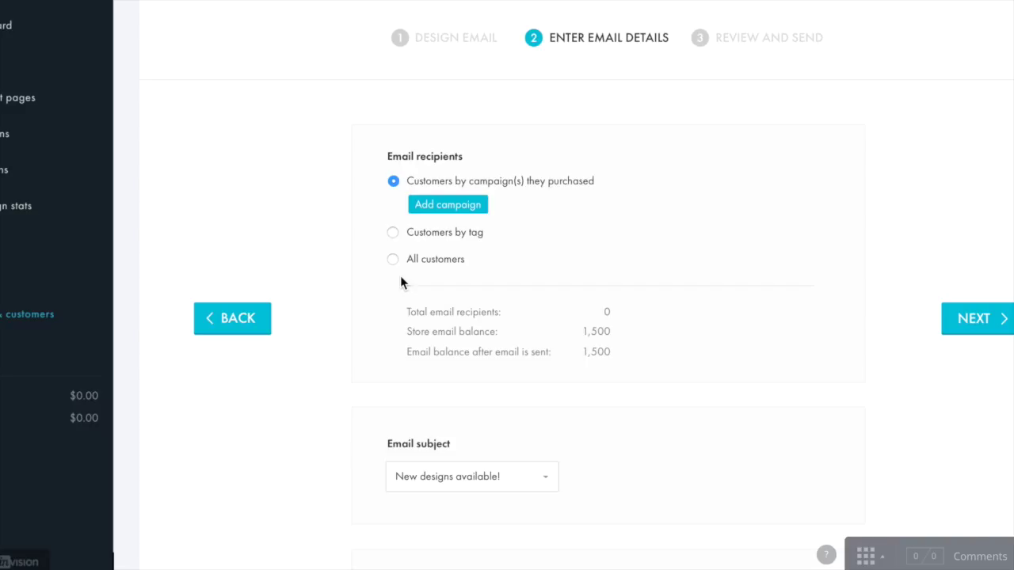
click(394, 233)
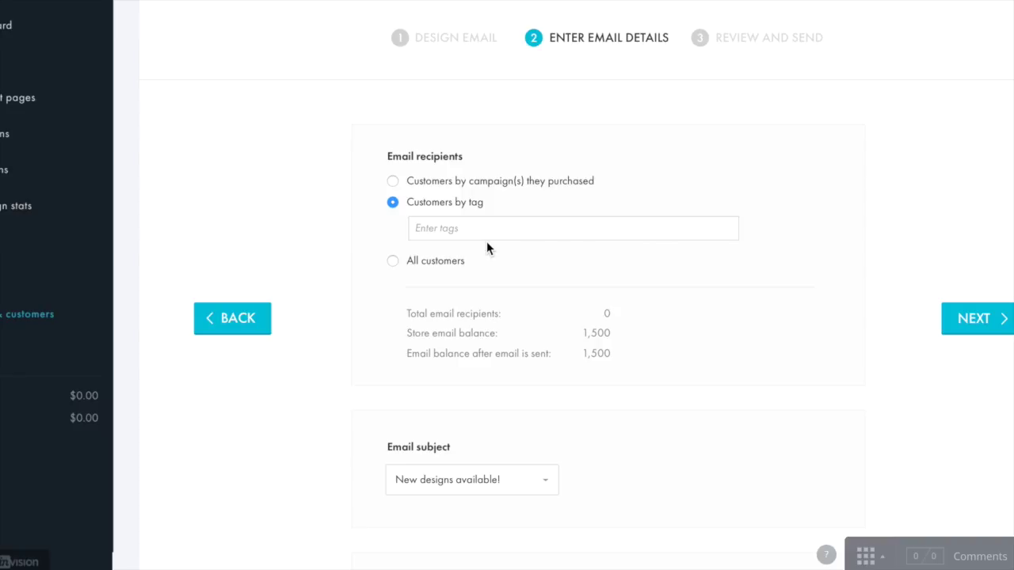
click(392, 181)
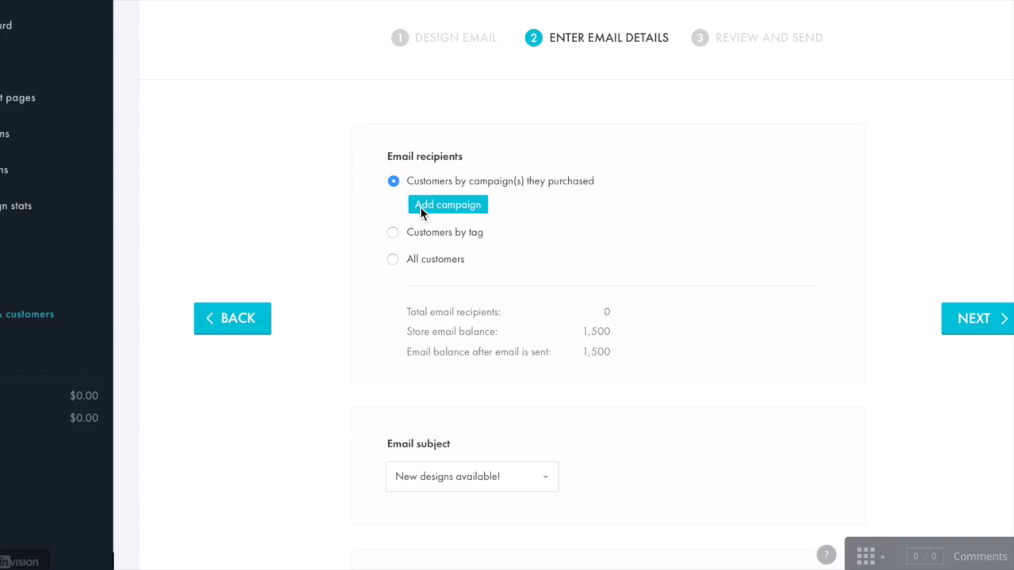
click(420, 207)
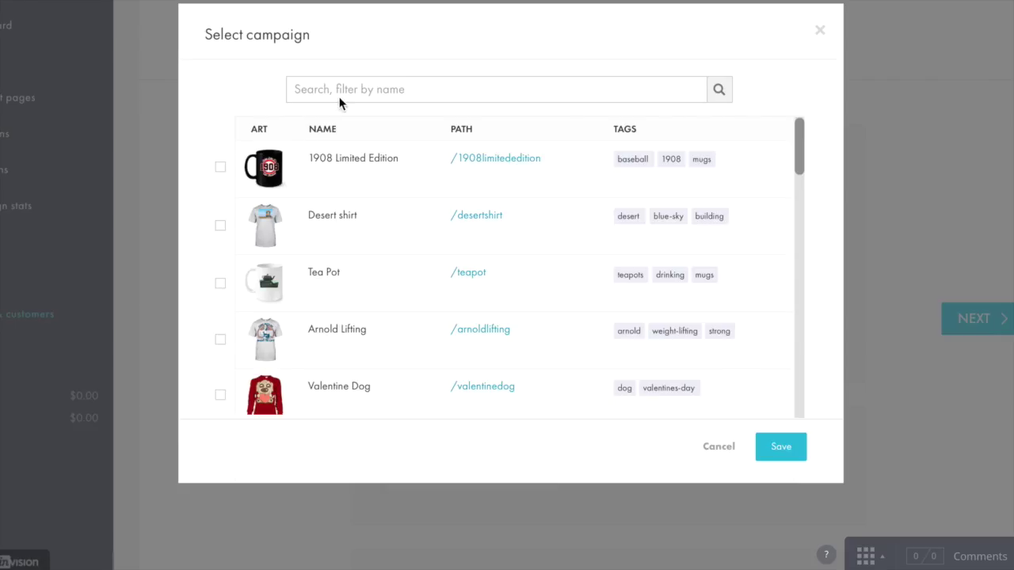
click(222, 169)
click(220, 229)
click(780, 448)
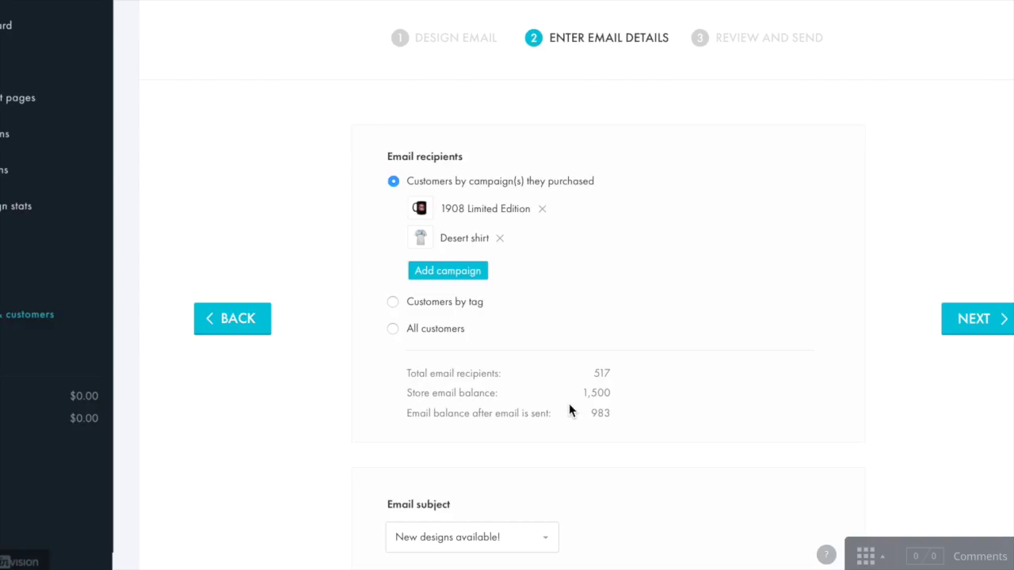
Set the email subject to "New in Traveler's Brunch"
scroll(569, 406, down, 1)
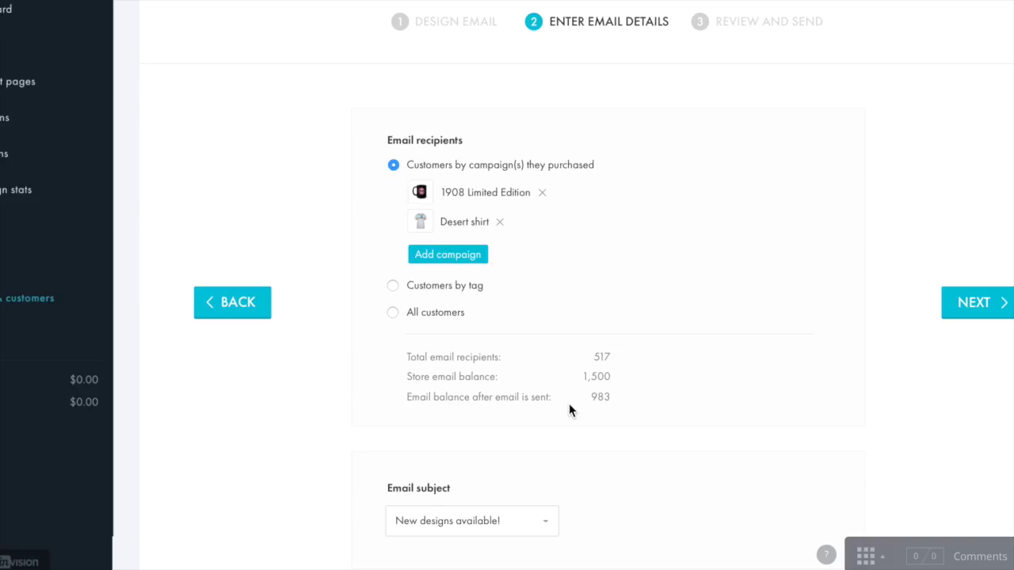
scroll(569, 405, down, 3)
click(544, 415)
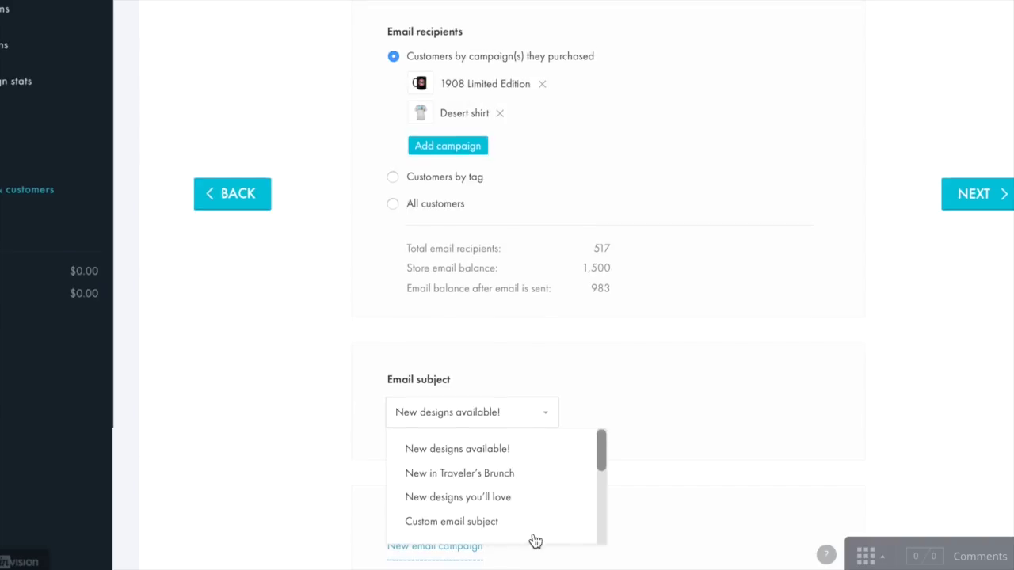
scroll(536, 541, down, 1)
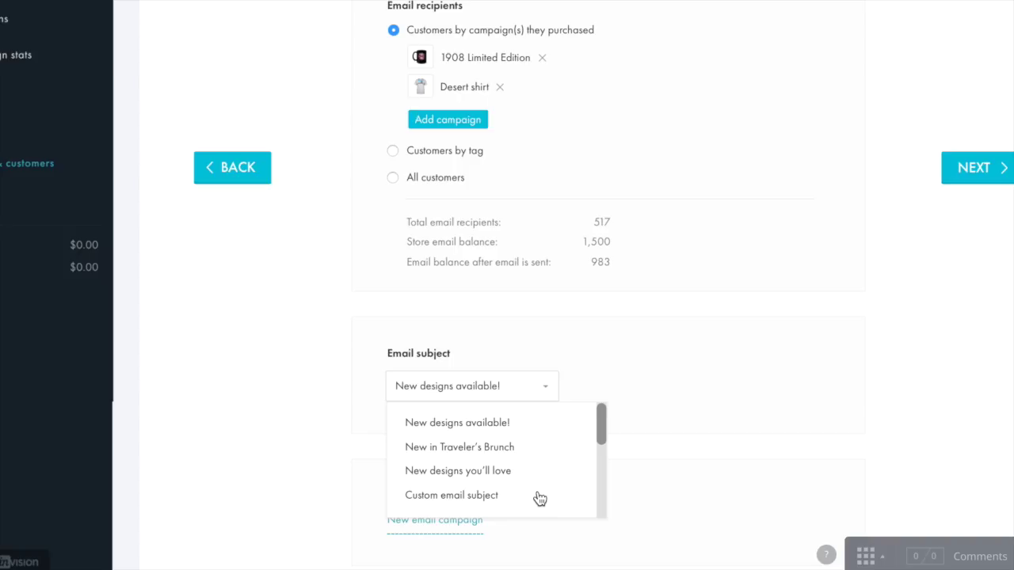
click(614, 384)
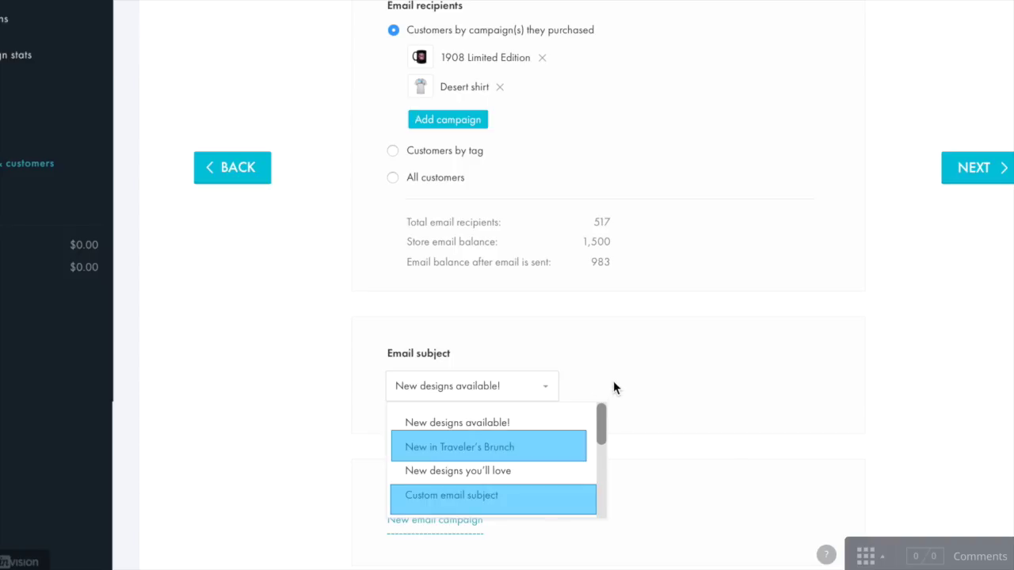
click(458, 448)
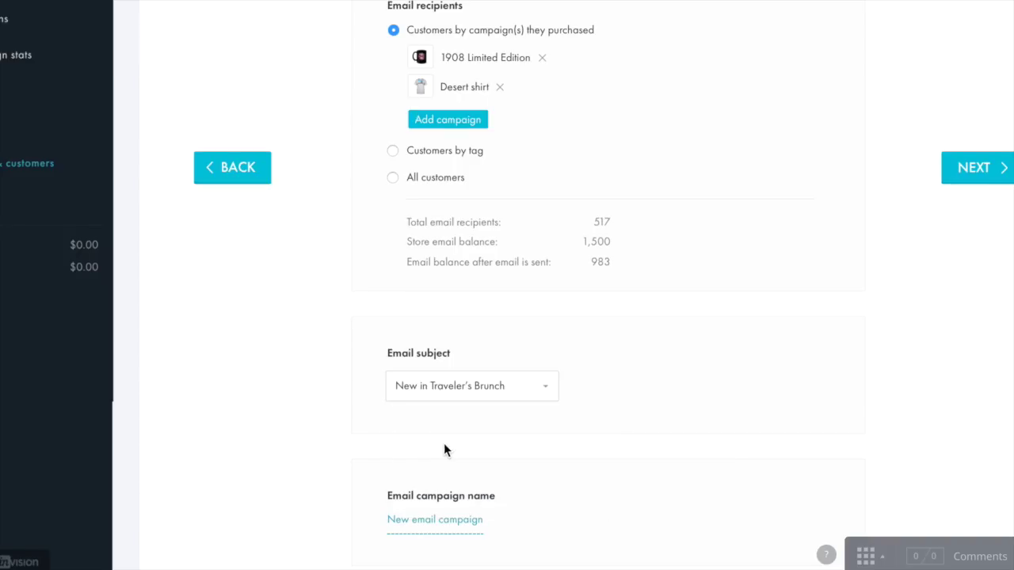
Name the email campaign "Test campaign"
scroll(416, 497, down, 1)
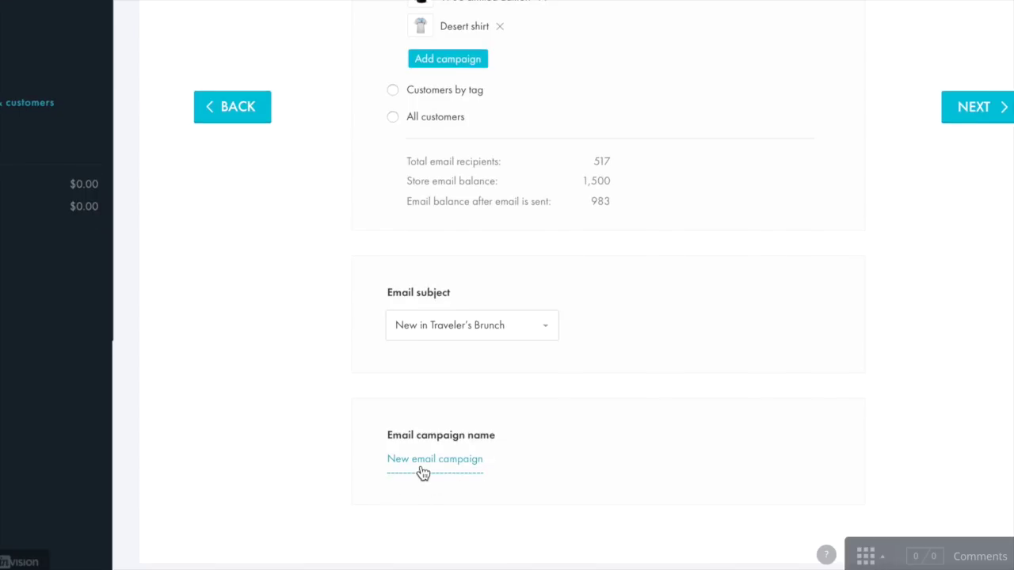
click(423, 472)
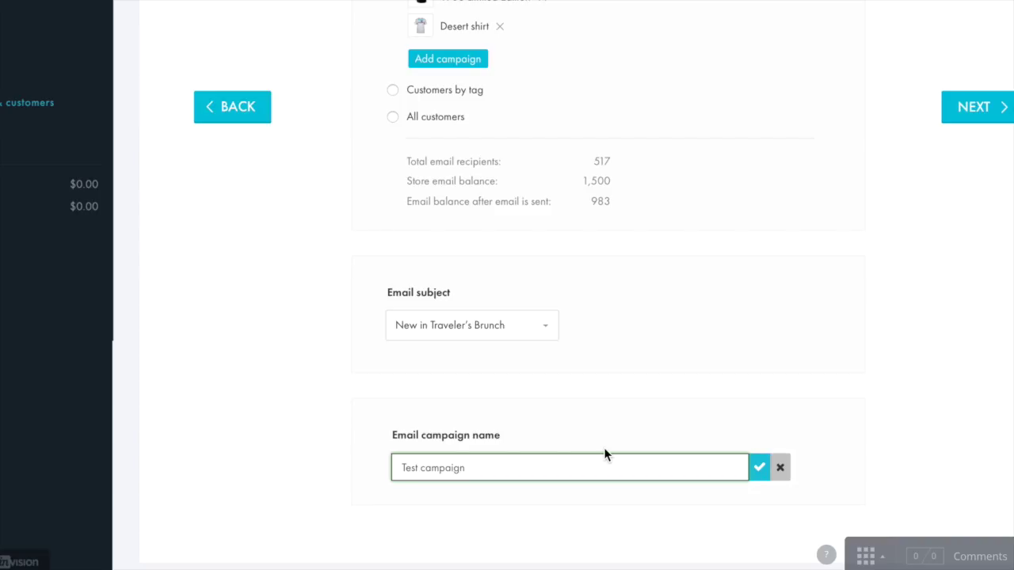
click(759, 466)
Proceed to the review stage and check the email's recipients, subject, promo code and email balance
scroll(889, 129, up, 3)
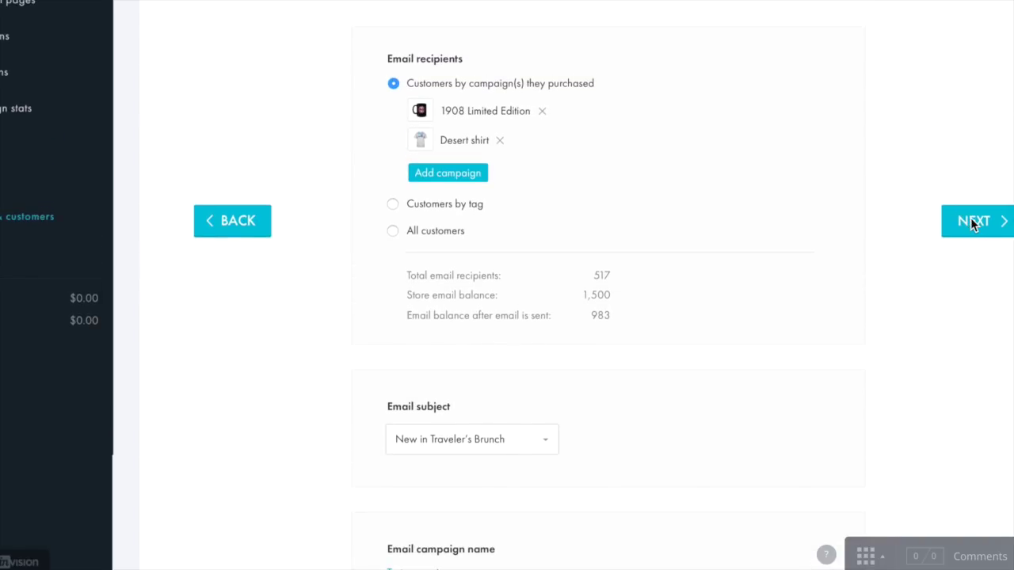
click(973, 223)
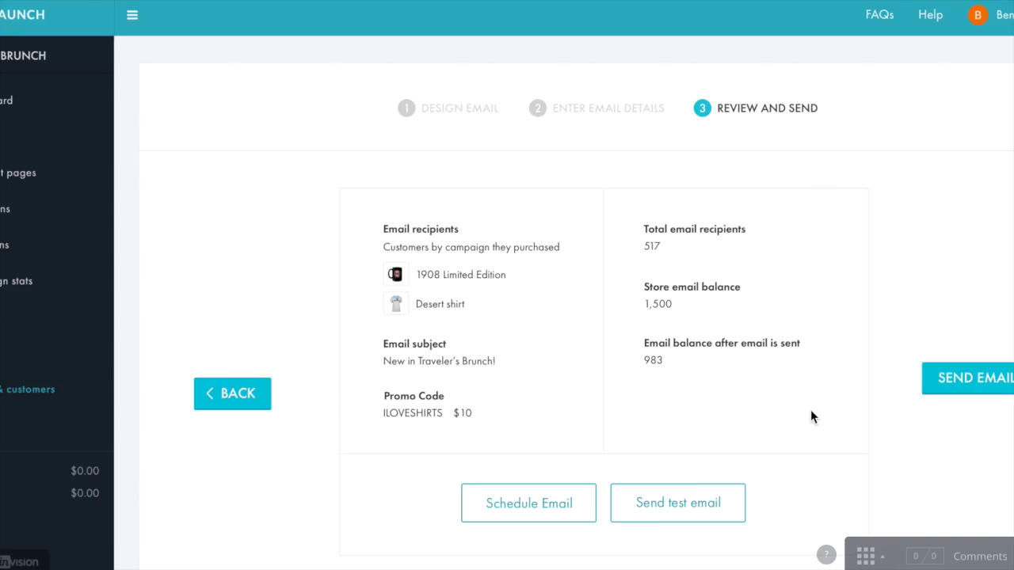
scroll(810, 410, down, 1)
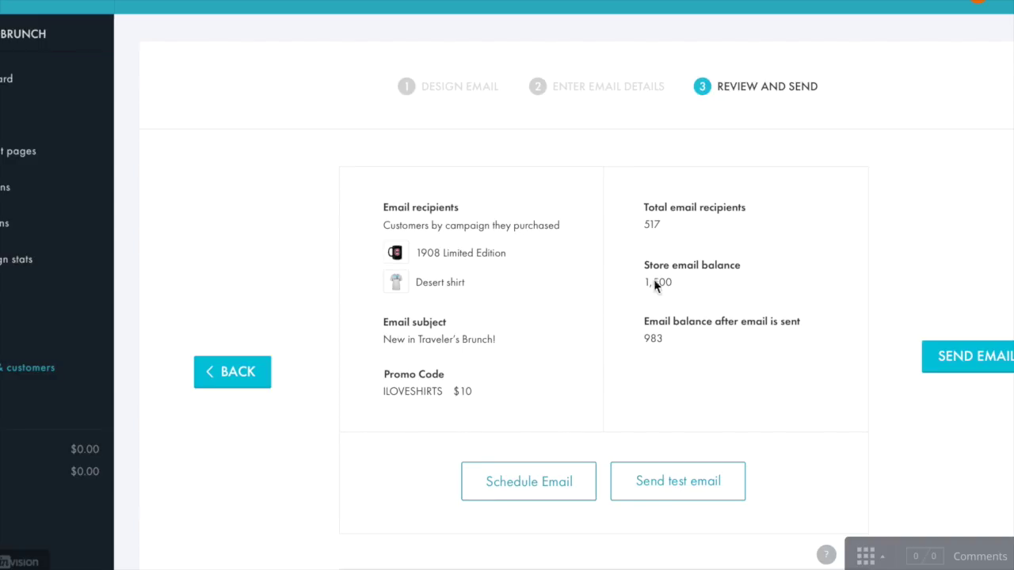
scroll(644, 329, down, 2)
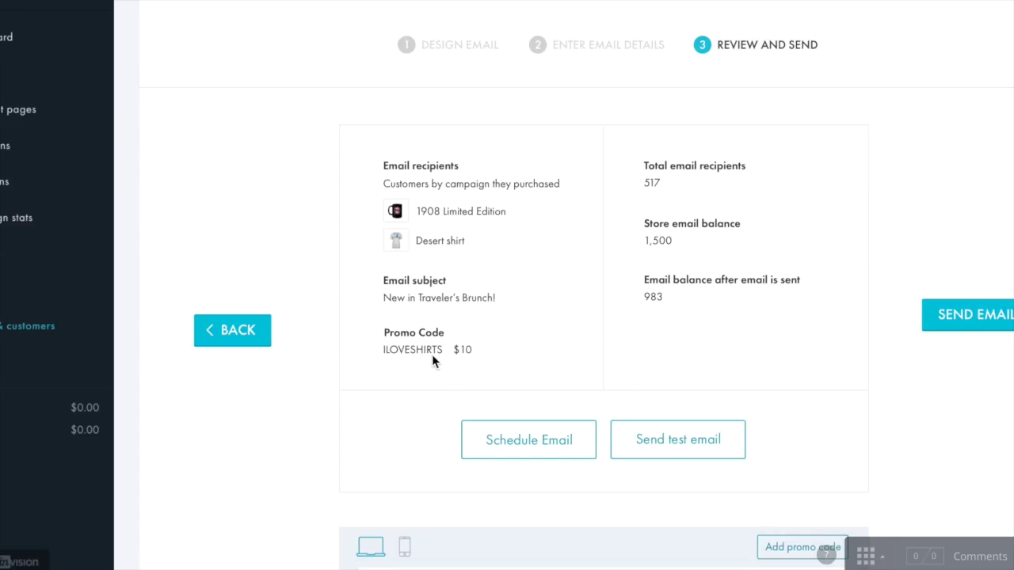
Look through the email preview and send a test email to the prefilled email address
scroll(531, 391, down, 4)
scroll(532, 392, down, 10)
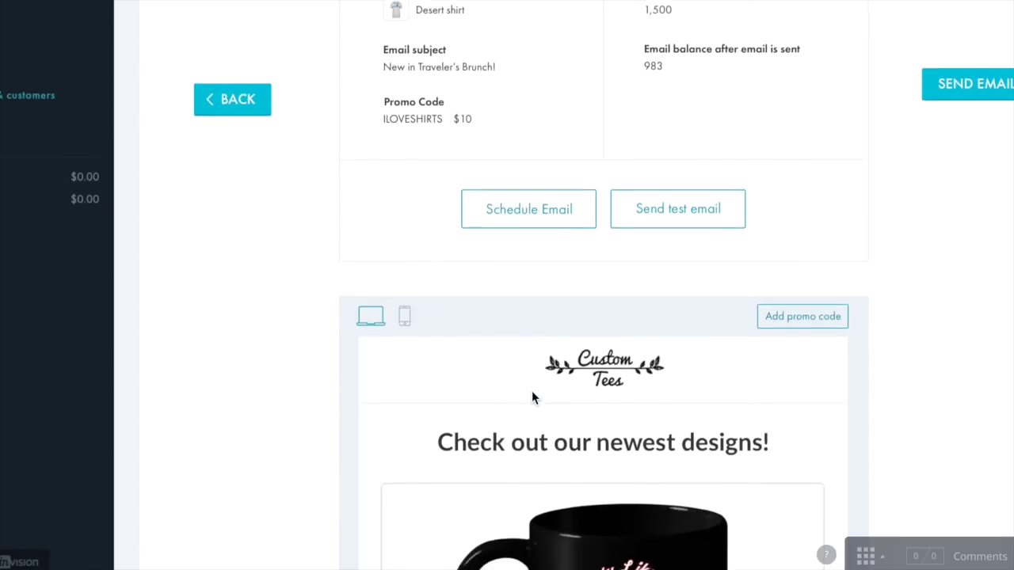
scroll(532, 391, down, 4)
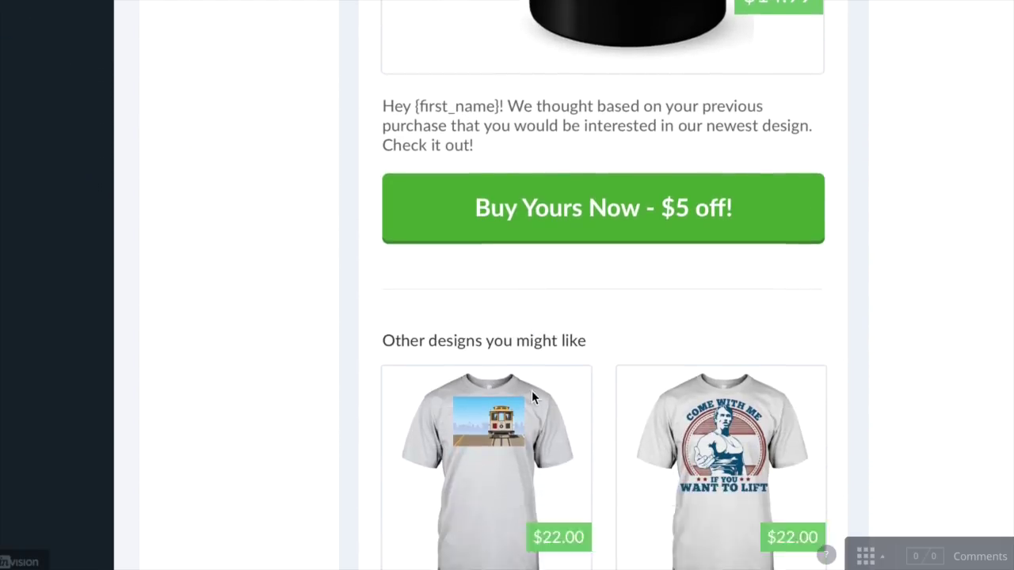
scroll(531, 391, up, 1)
scroll(531, 394, up, 12)
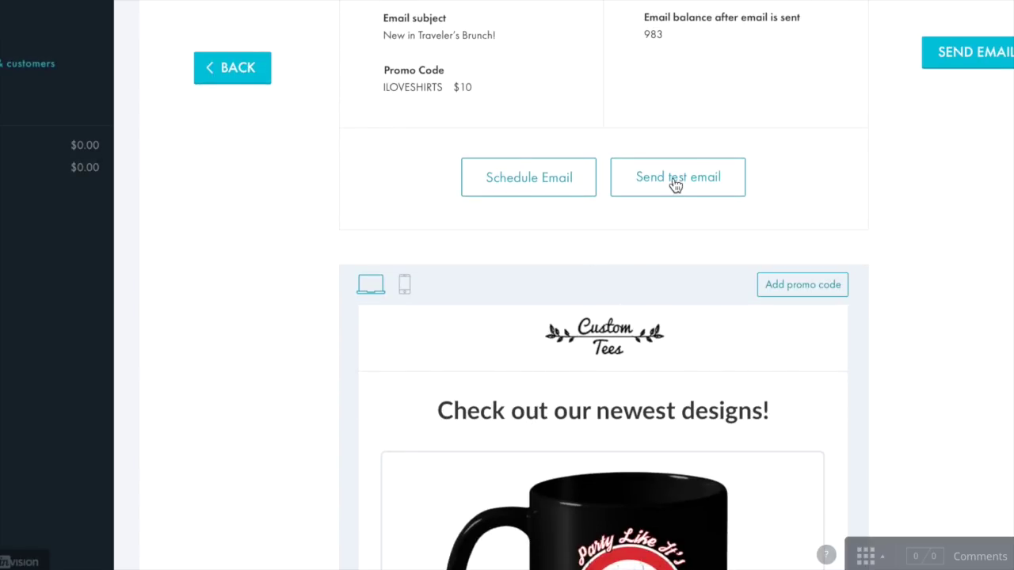
click(673, 179)
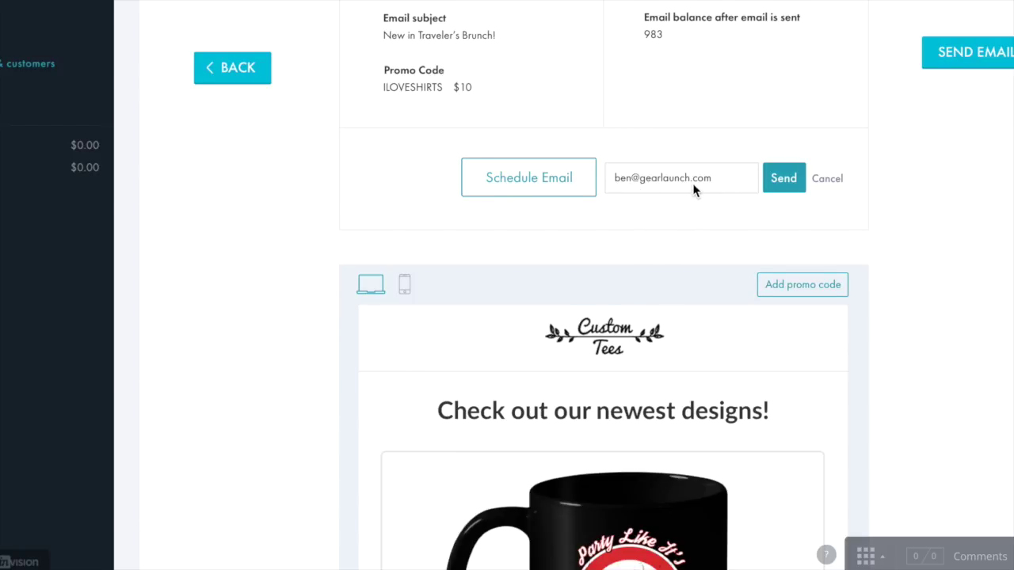
scroll(692, 183, up, 1)
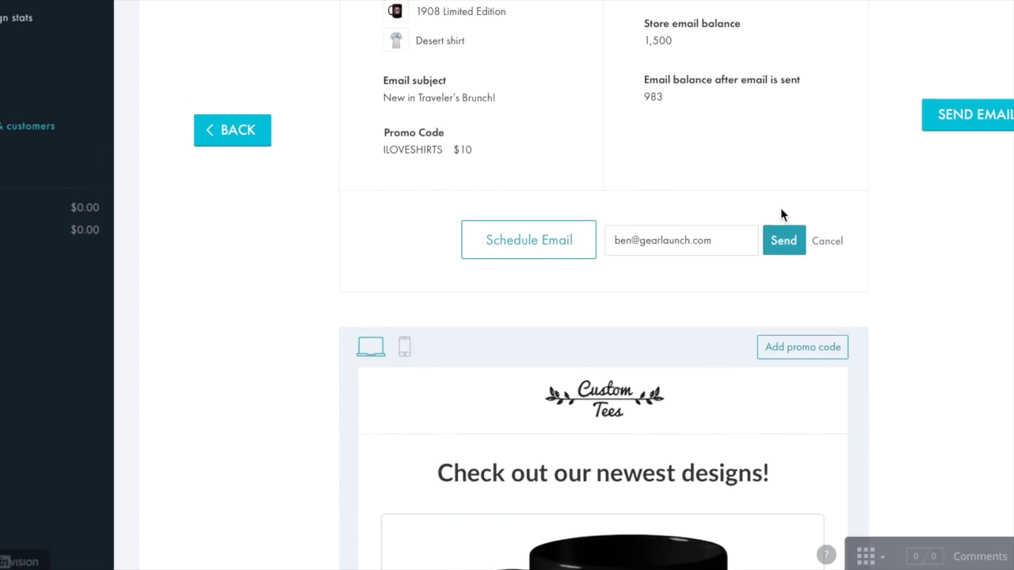
scroll(797, 206, up, 1)
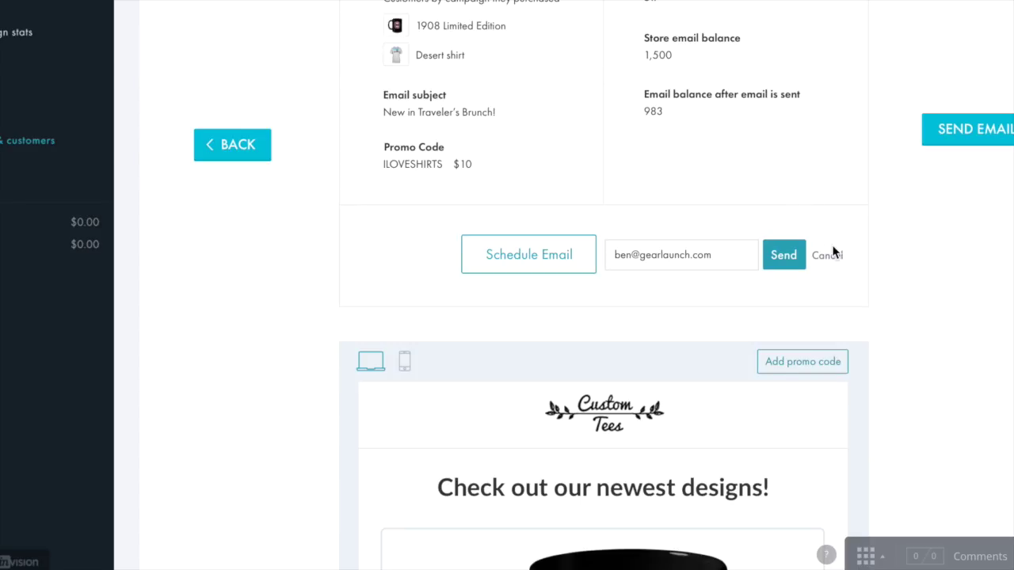
click(788, 254)
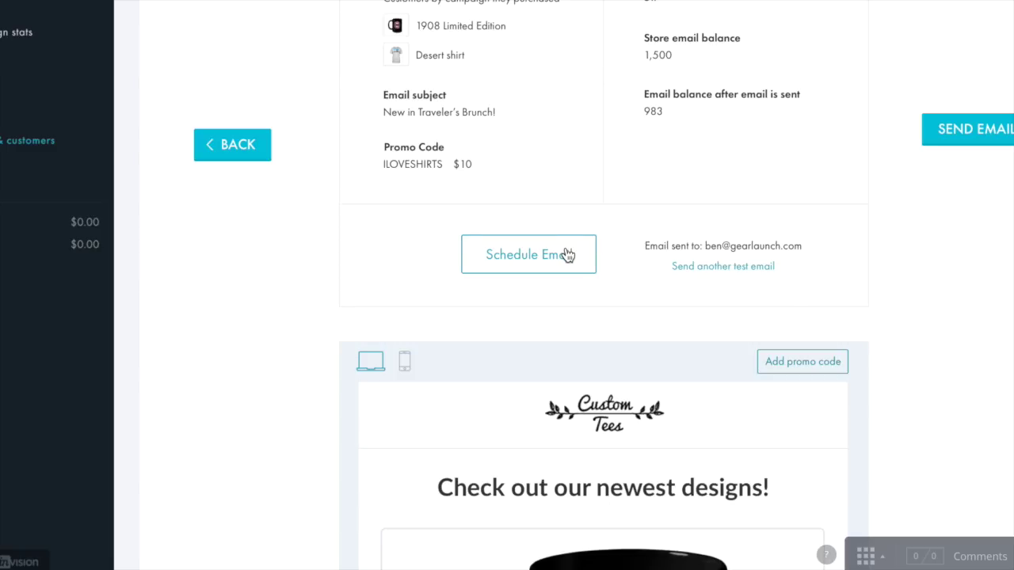
Schedule the email for 02/17/17 at 10:00 AM and finish the campaign setup
click(505, 255)
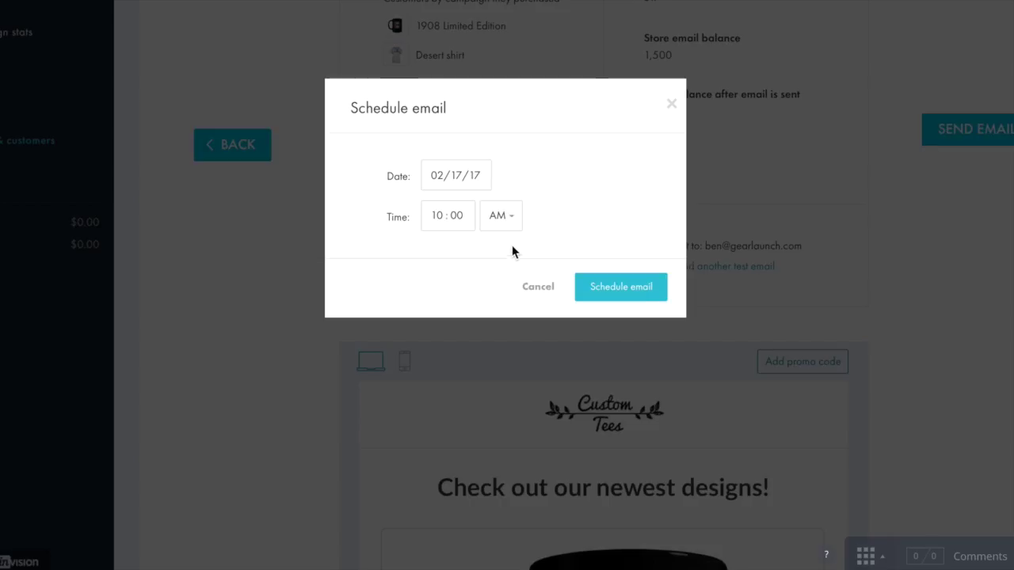
click(614, 284)
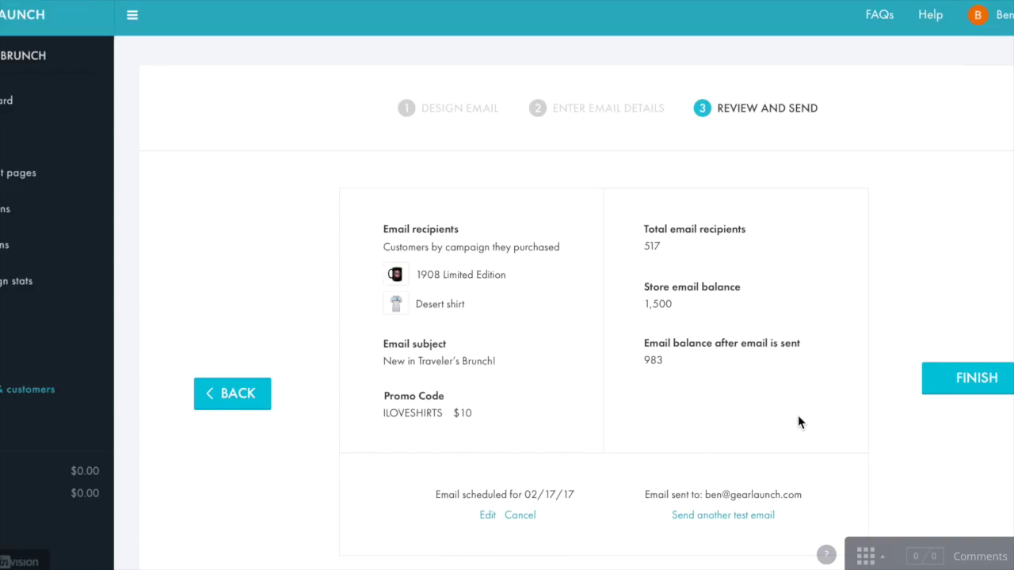
click(963, 388)
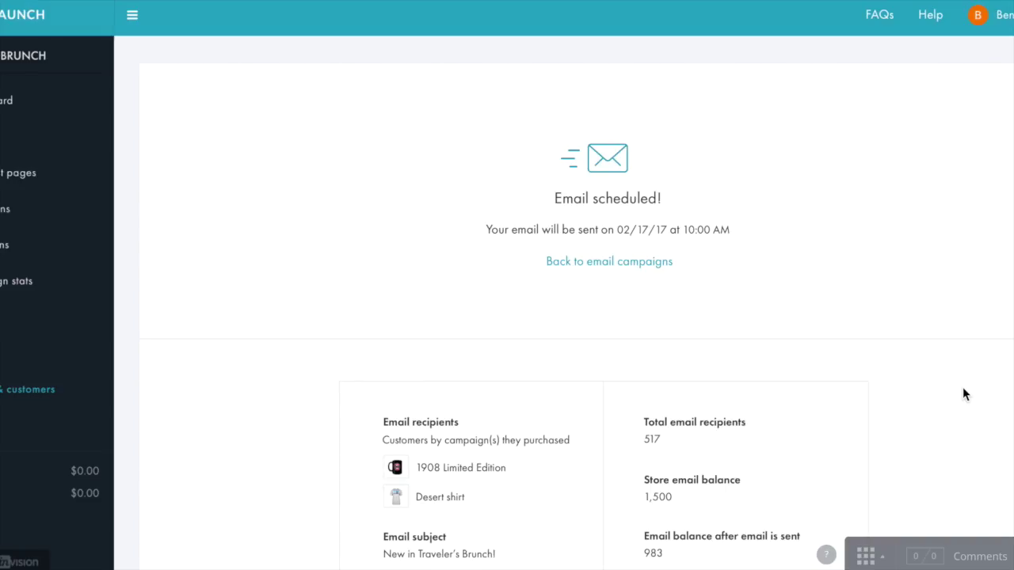
Review the scheduled email's summary, return to the email campaigns list and check the Test campaign's status and performance figures
scroll(964, 394, down, 1)
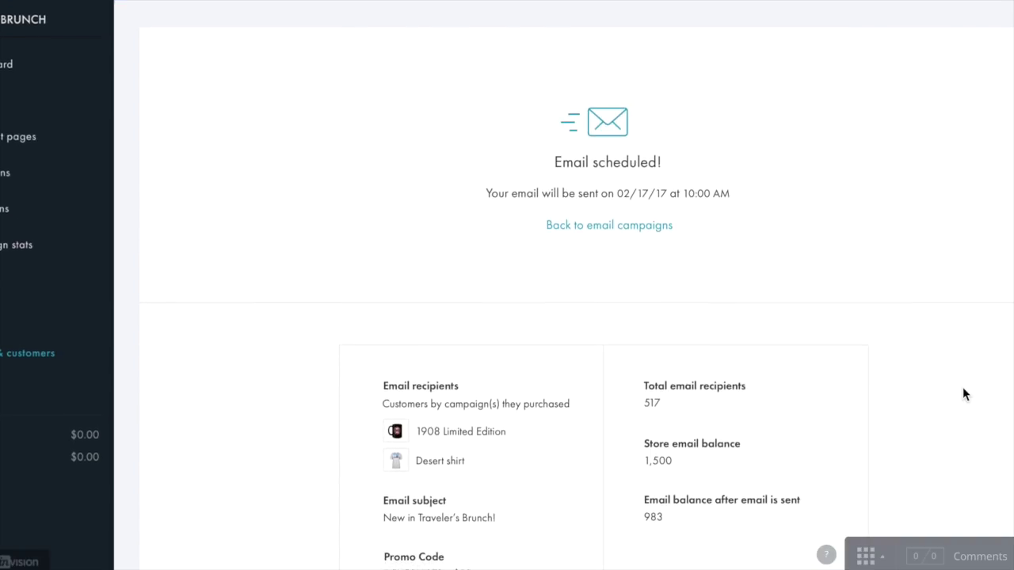
scroll(964, 394, down, 1)
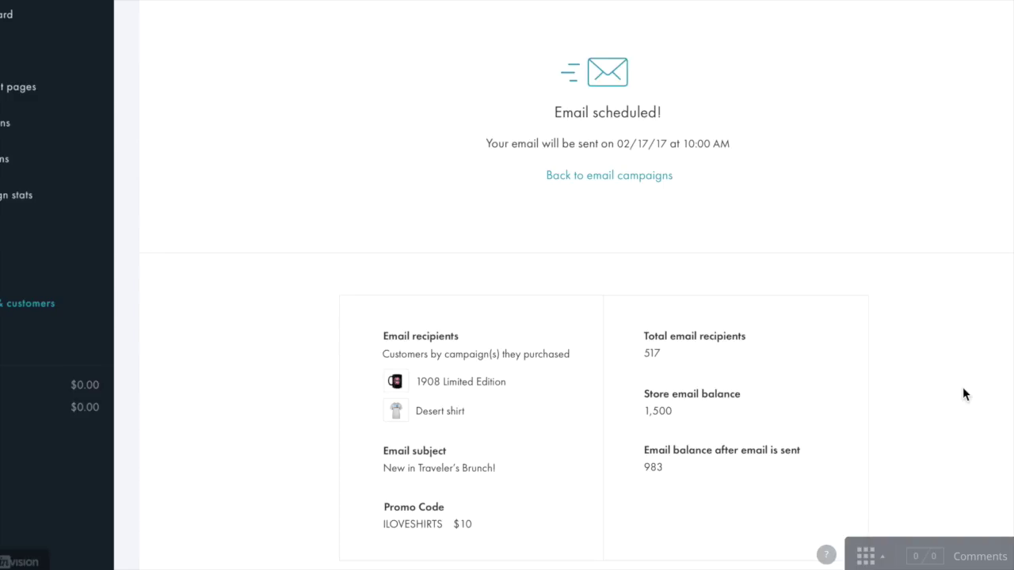
scroll(964, 394, down, 1)
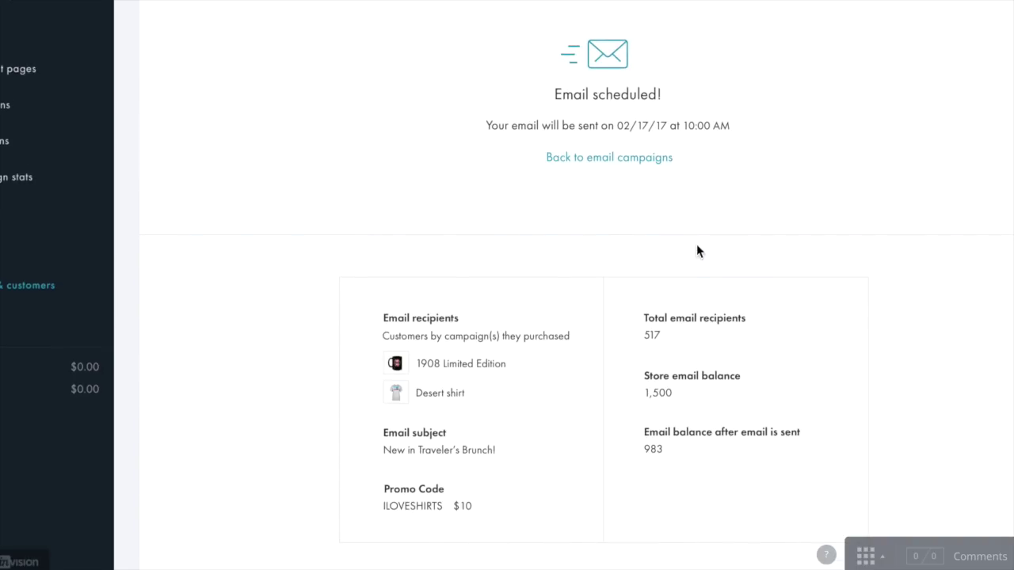
click(630, 157)
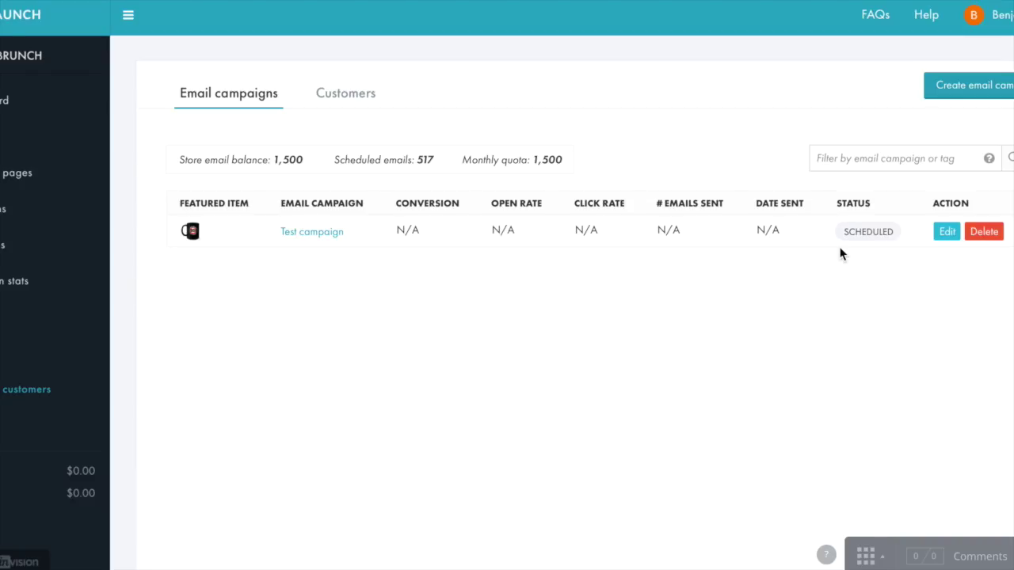
key(Right)
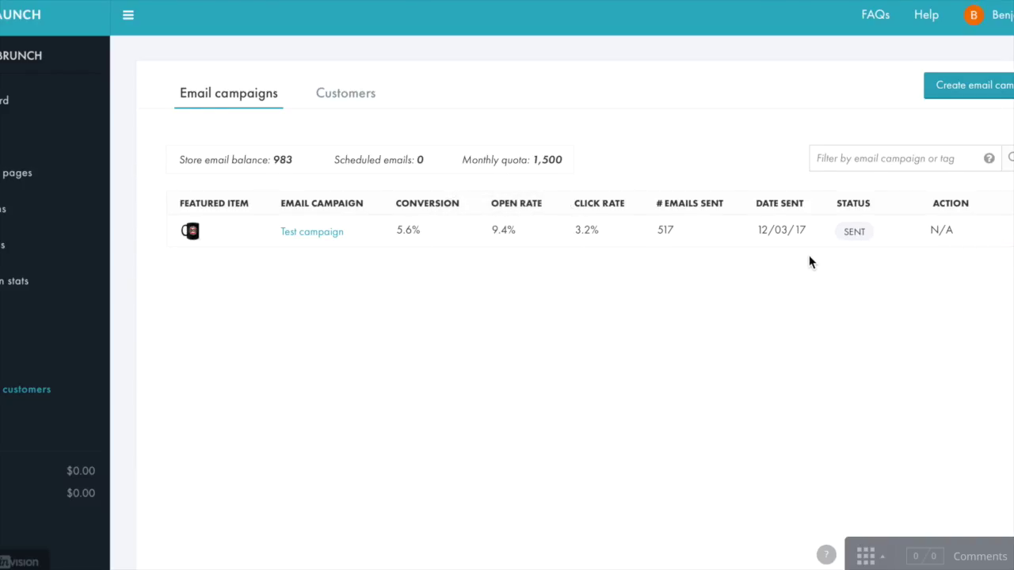